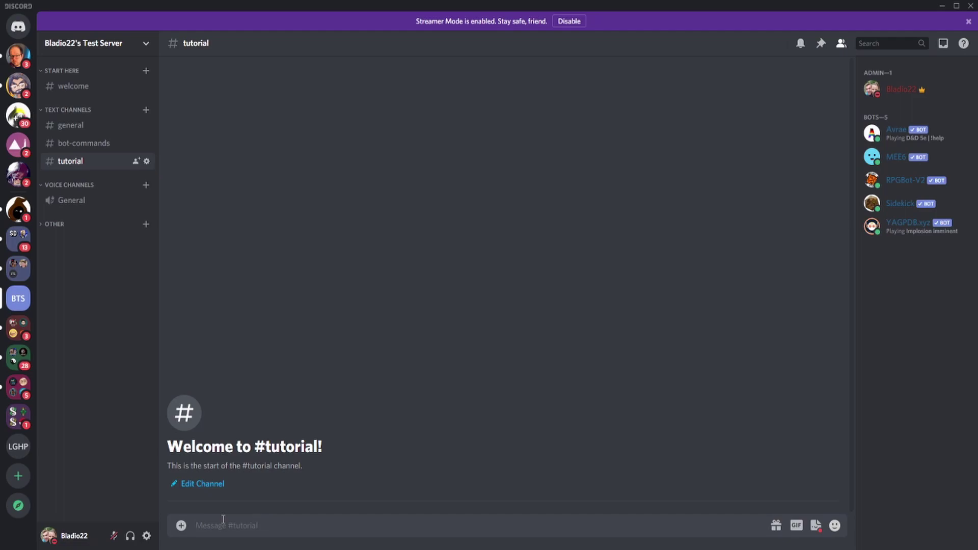
- Bring up RPGBot's help menu with rp!help in the tutorial channel and open its Characters section
{"action": "type", "text": "rp!"}
{"action": "type", "text": "hel"}
{"action": "key", "text": "Return"}
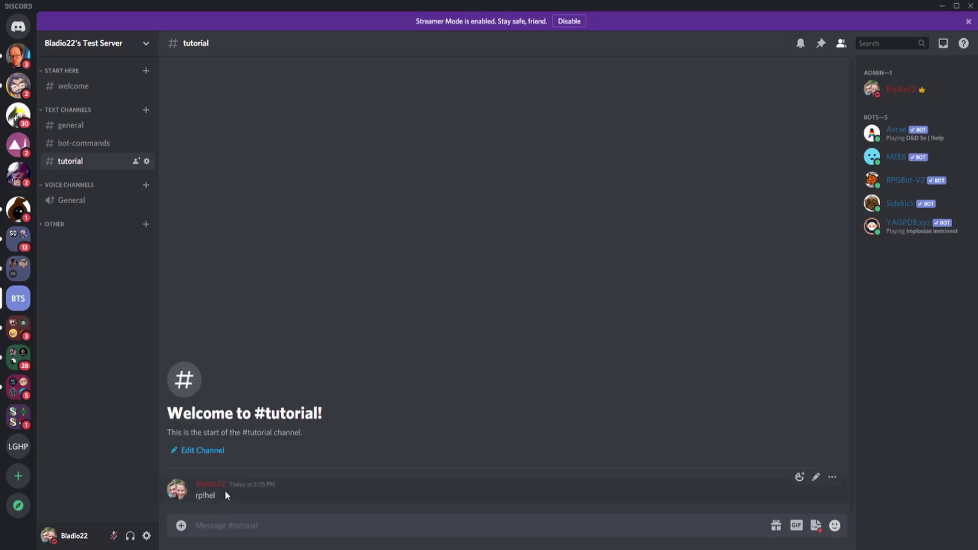
{"action": "type", "text": "rp!help"}
{"action": "key", "text": "Return"}
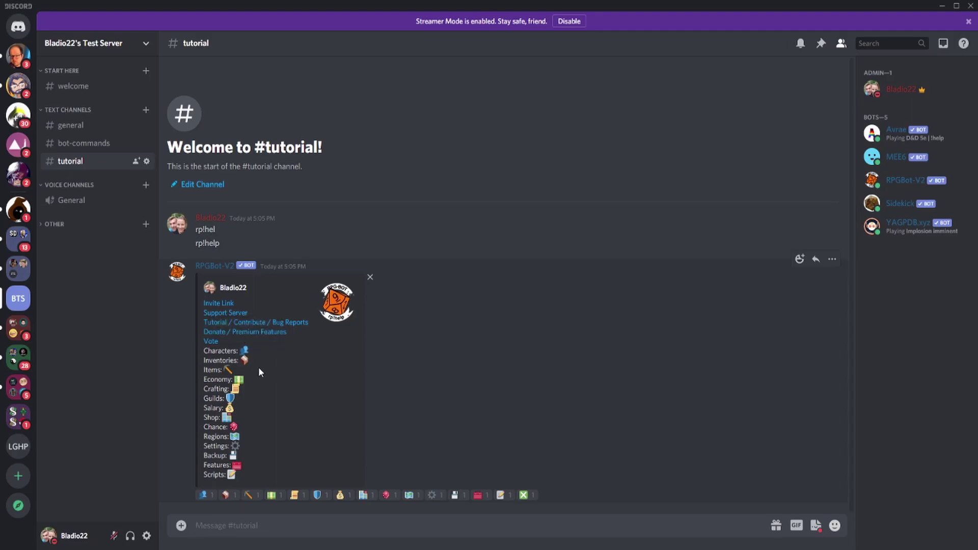
{"action": "left_click", "coordinate": [203, 495]}
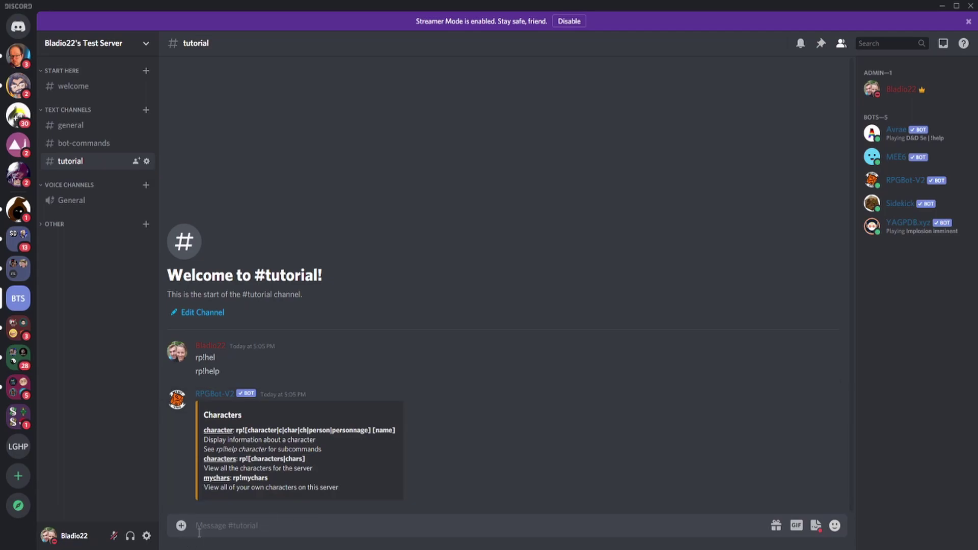
- Display the character Falzaren with rp!character, and page through the rp!help character subcommands to the third page
{"action": "type", "text": "rp!character Falzaren"}
{"action": "key", "text": "Return"}
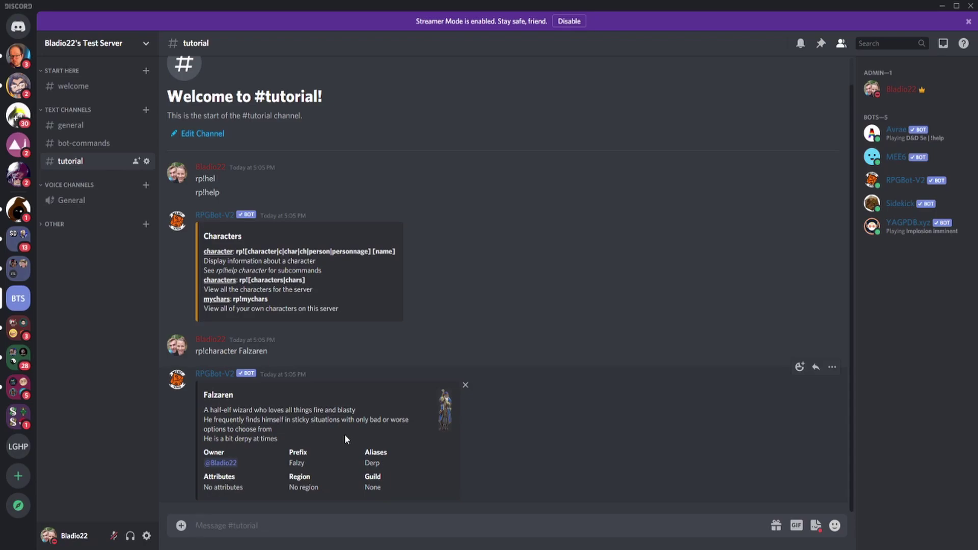
{"action": "type", "text": "rp!help character"}
{"action": "key", "text": "Return"}
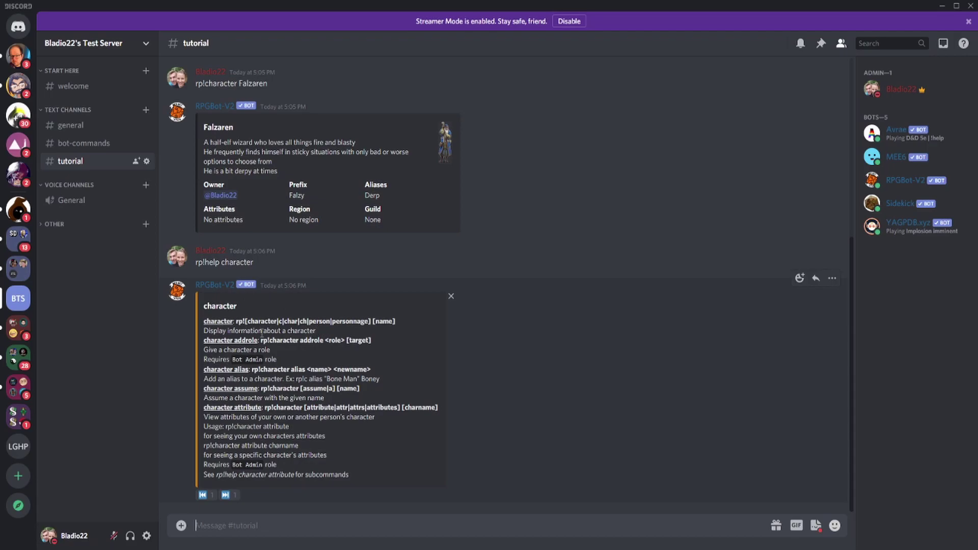
{"action": "left_click", "coordinate": [224, 497]}
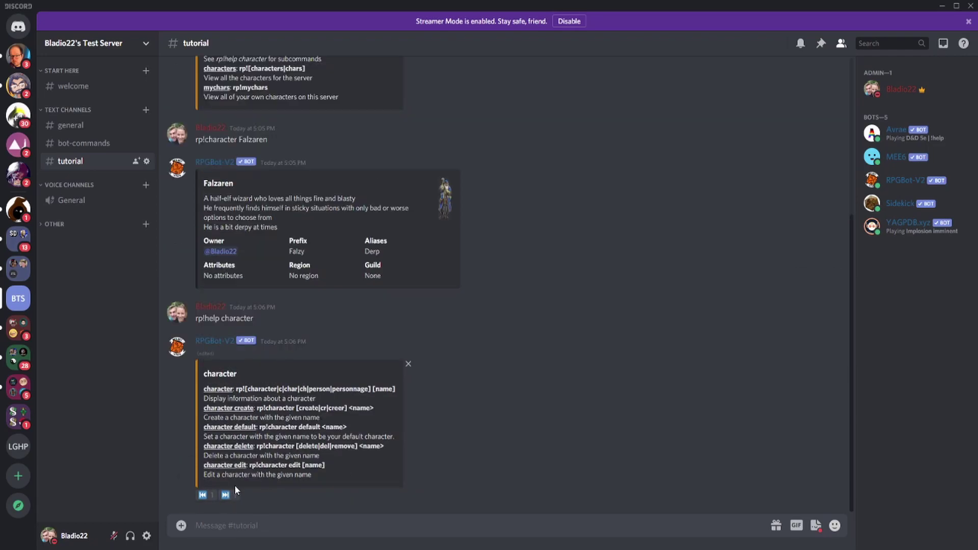
{"action": "left_click", "coordinate": [225, 494]}
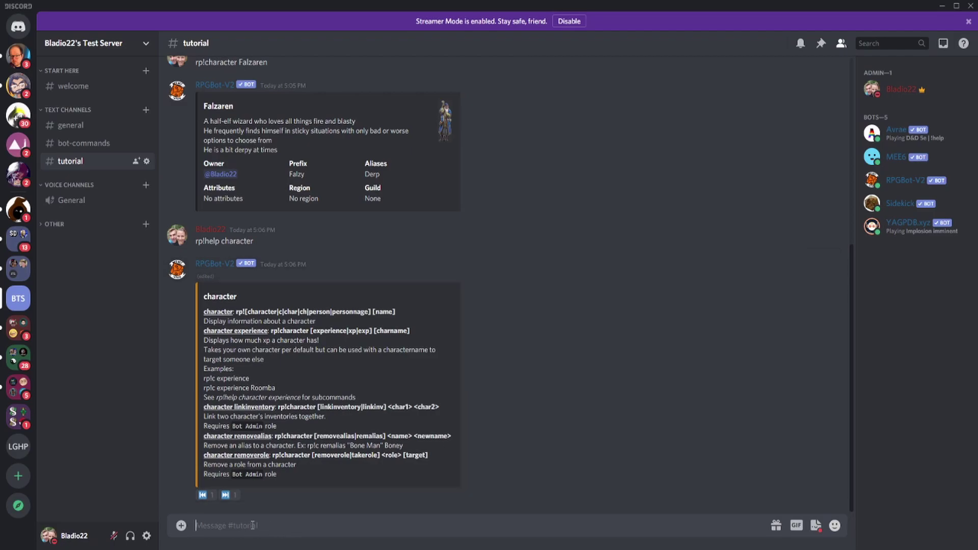
- Delete the existing character with rp!character delete Falzaren and start a new one with rp!character create Falzaren
{"action": "type", "text": "rp!character delete Falzaren"}
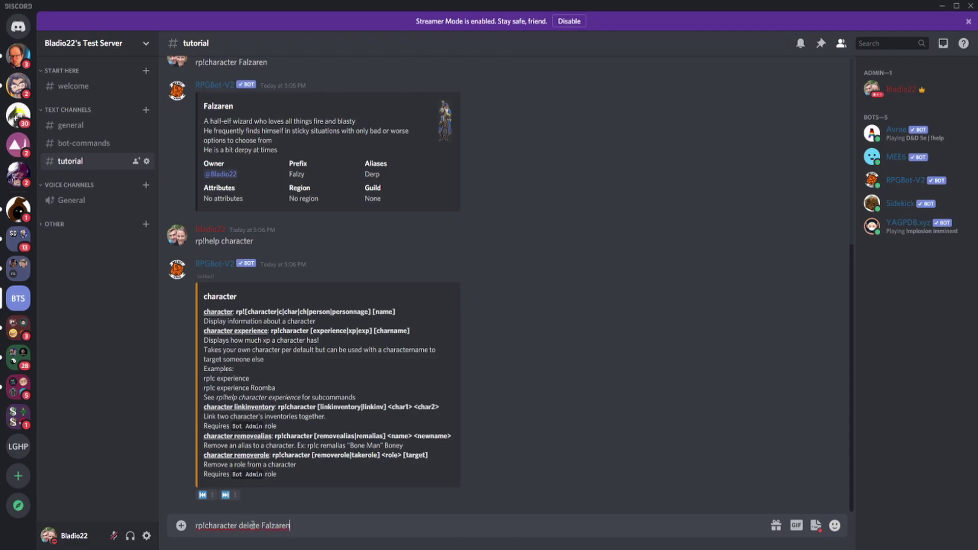
{"action": "key", "text": "Return"}
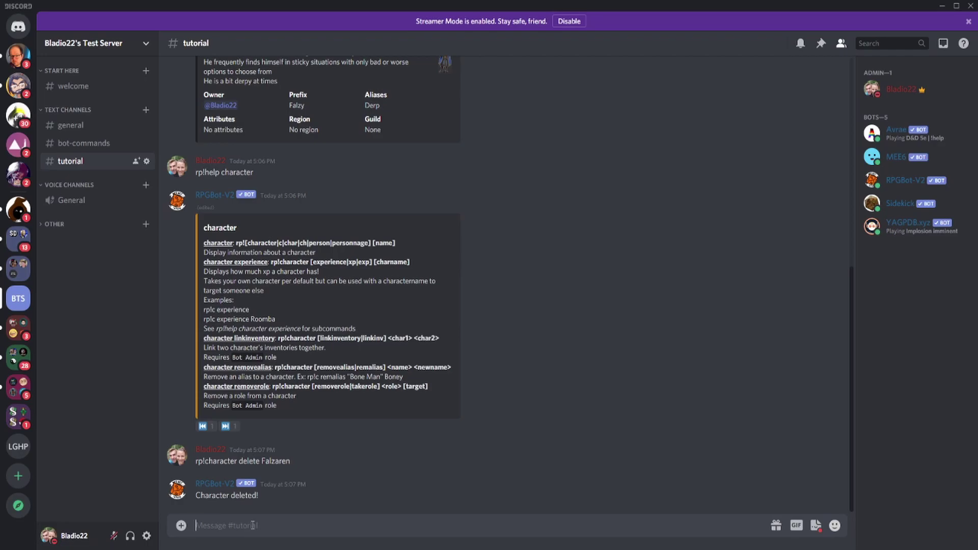
{"action": "type", "text": "rp!character create Falzaren"}
{"action": "key", "text": "Return"}
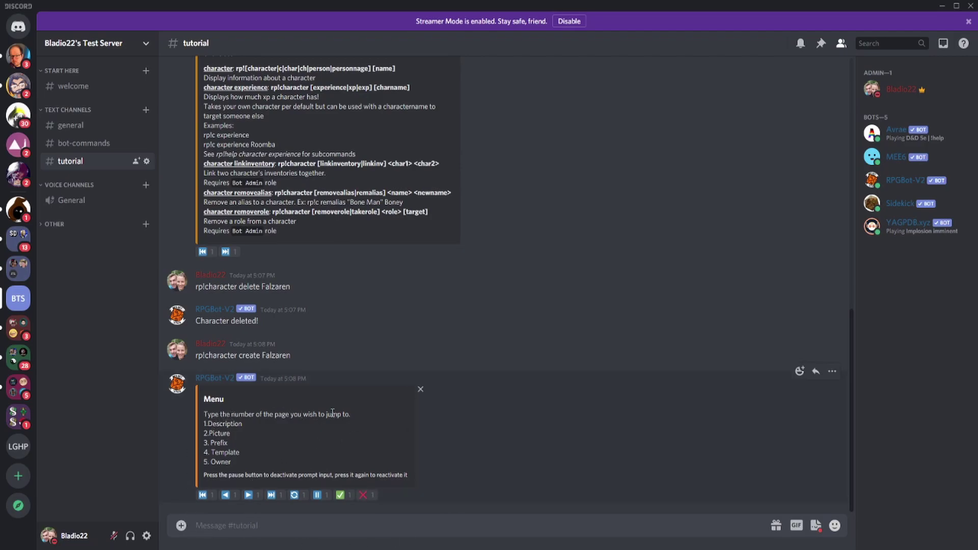
- Go to page 1, Description, and enter "A half-elf wizard who loves all things fire and blasty"
{"action": "type", "text": "1"}
{"action": "key", "text": "Return"}
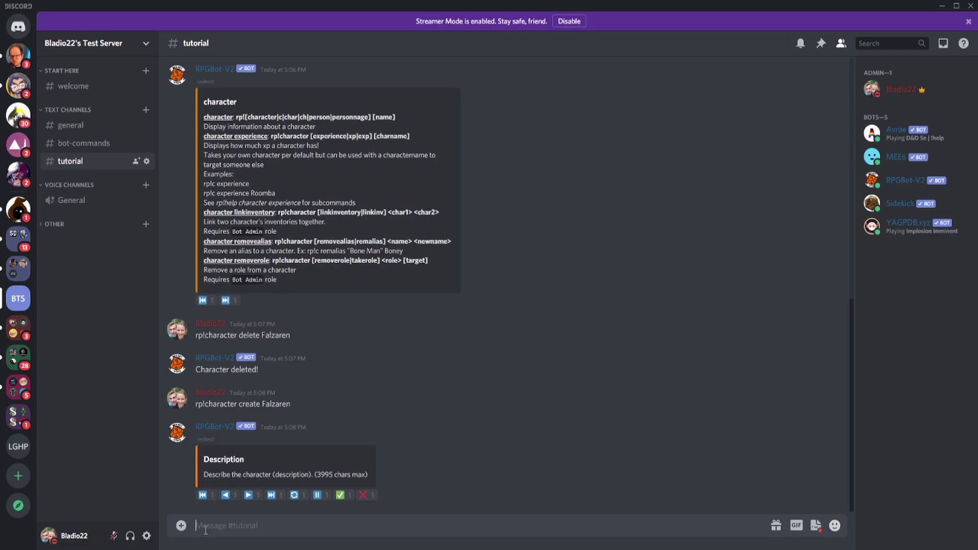
{"action": "type", "text": "A half-elf wizard who loves all things fi"}
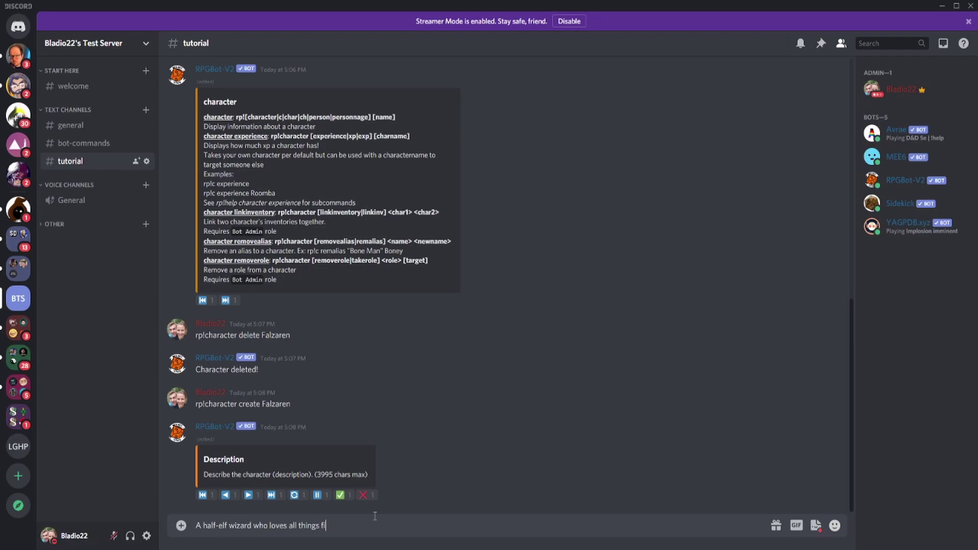
{"action": "type", "text": "re and blasty"}
{"action": "key", "text": "Return"}
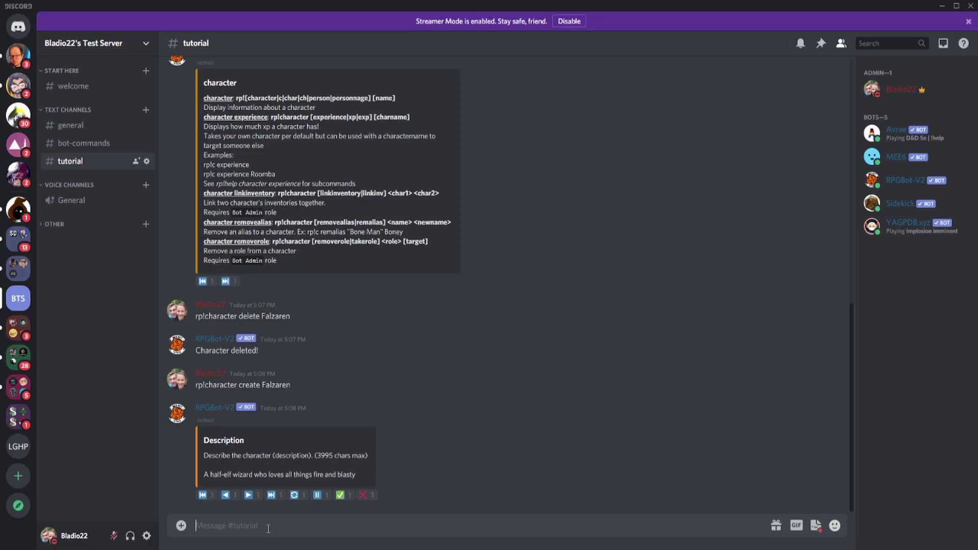
- Add description lines "He frequently finds himself stuck in sticky situations with only bad or worse options to choose from" and "He is a bit derpy at times"
{"action": "type", "text": "He frequently finds himself stuck in "}
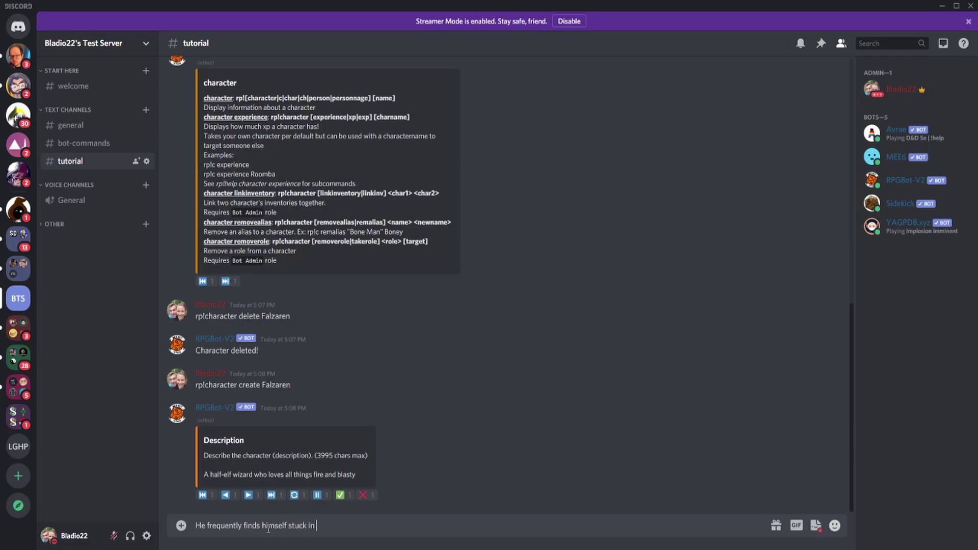
{"action": "type", "text": "sticky situations with only bad or worse"}
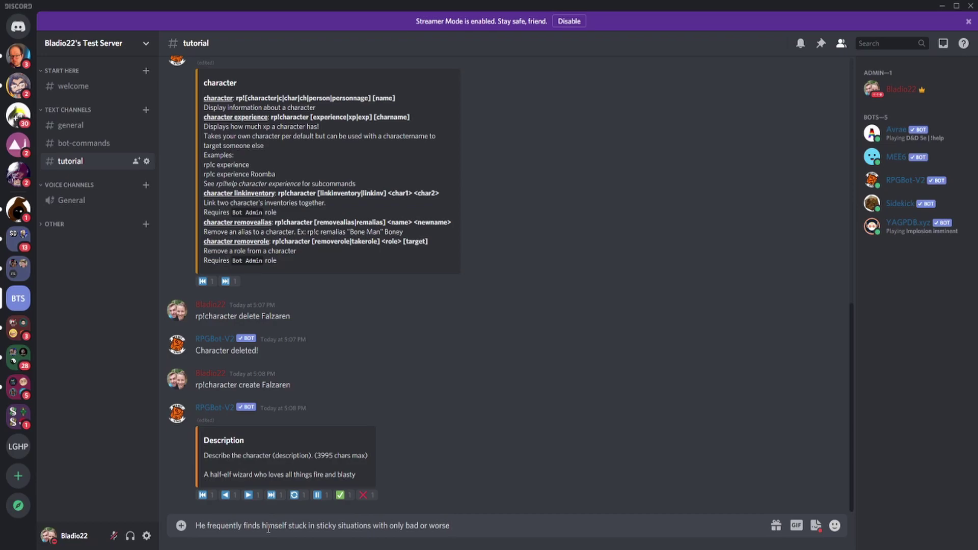
{"action": "type", "text": " options fo choose from"}
{"action": "key", "text": "Return"}
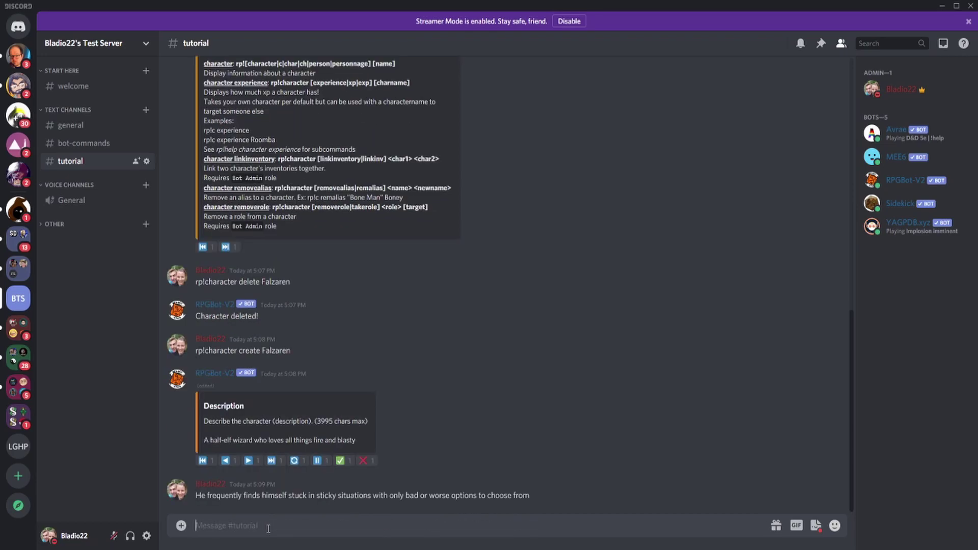
{"action": "type", "text": "He is a bit derpy at times"}
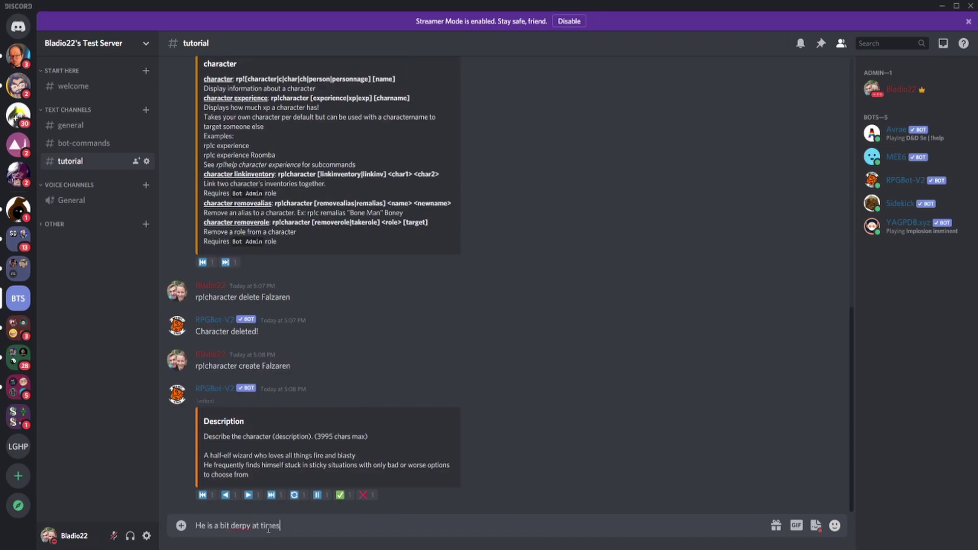
{"action": "key", "text": "Return"}
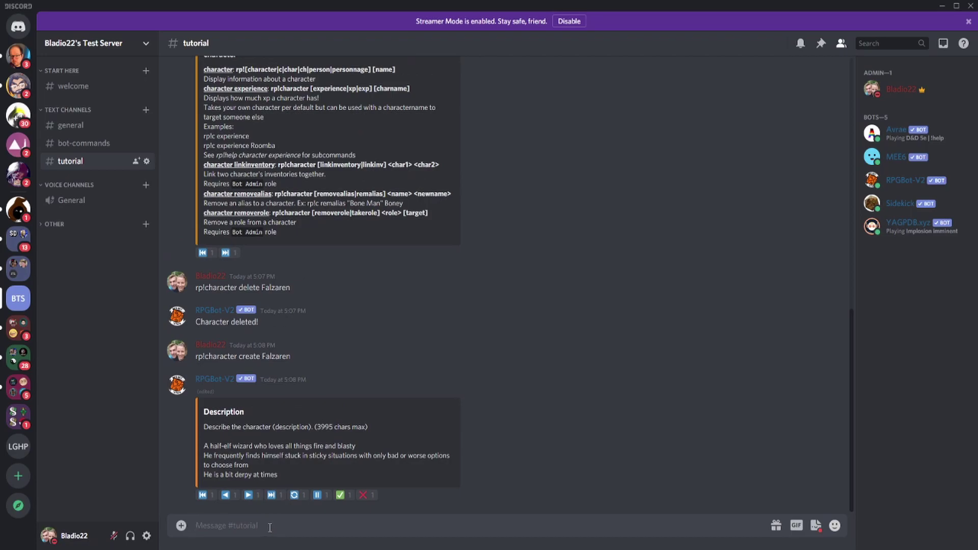
- Advance to the Picture page, then in the browser open the D&D Beyond wizard picture from Google Images full-size and copy its address
{"action": "left_click", "coordinate": [249, 495]}
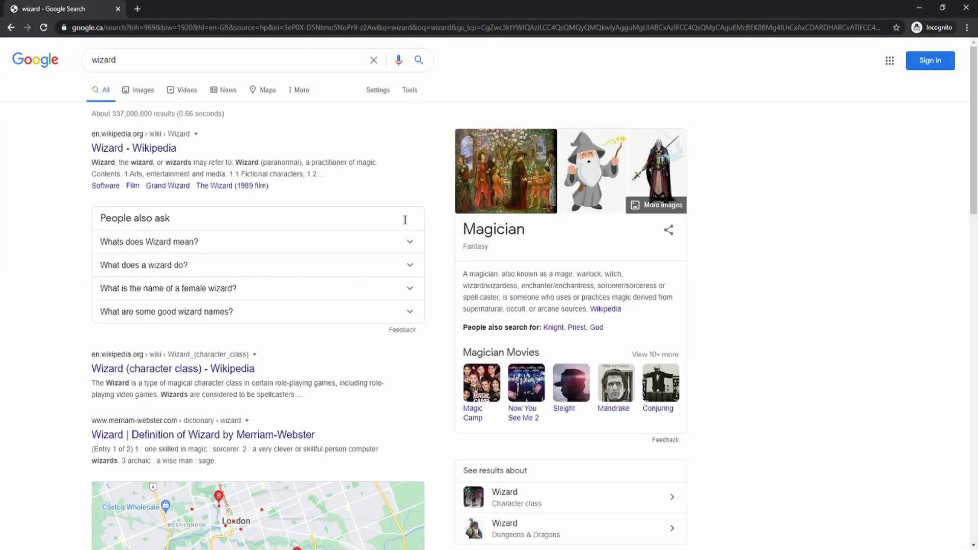
{"action": "left_click", "coordinate": [148, 92]}
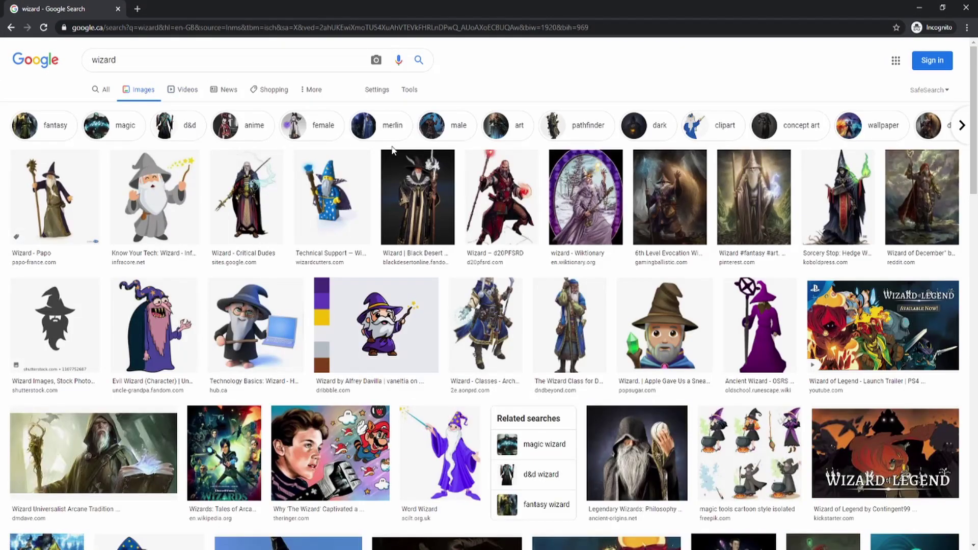
{"action": "left_click", "coordinate": [570, 336]}
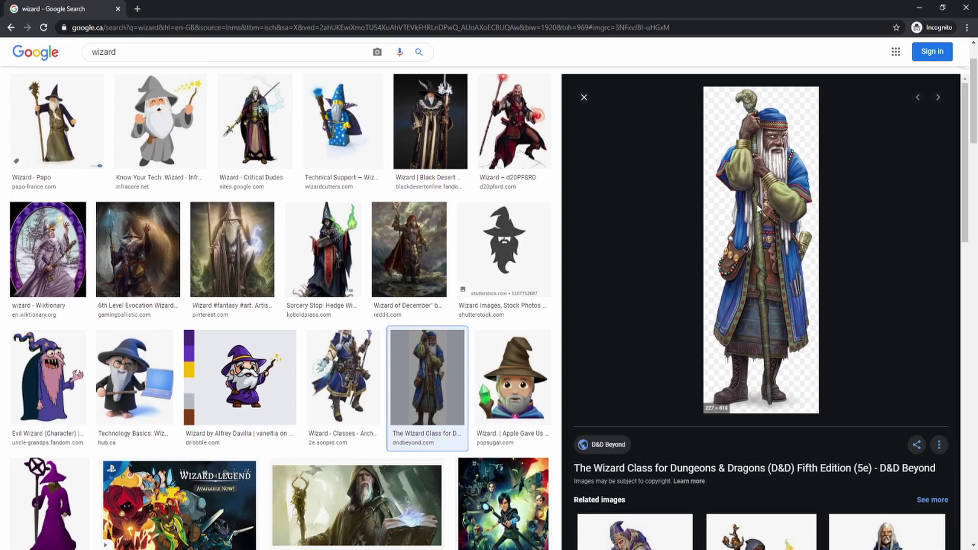
{"action": "middle_click", "coordinate": [812, 312]}
{"action": "left_click", "coordinate": [173, 10]}
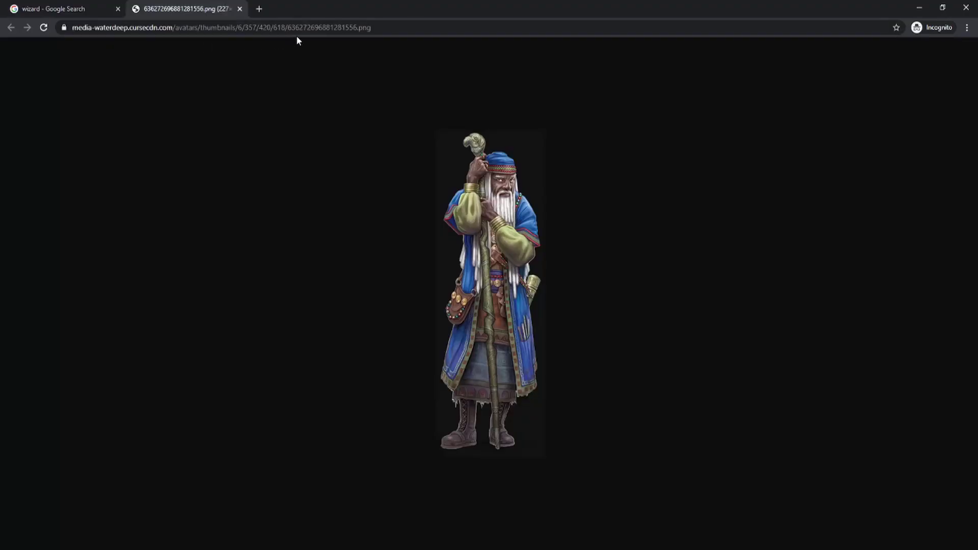
{"action": "left_click", "coordinate": [411, 27]}
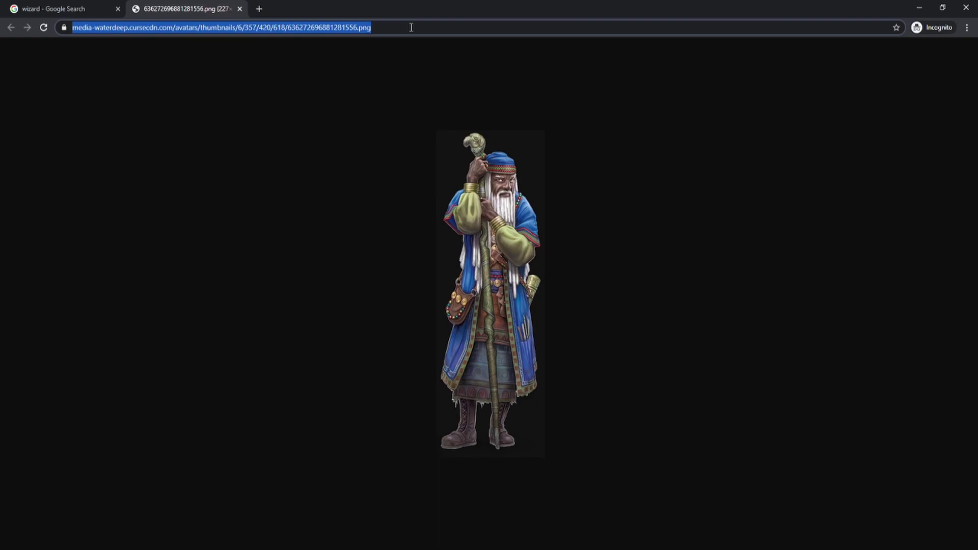
{"action": "key", "text": "ctrl+c"}
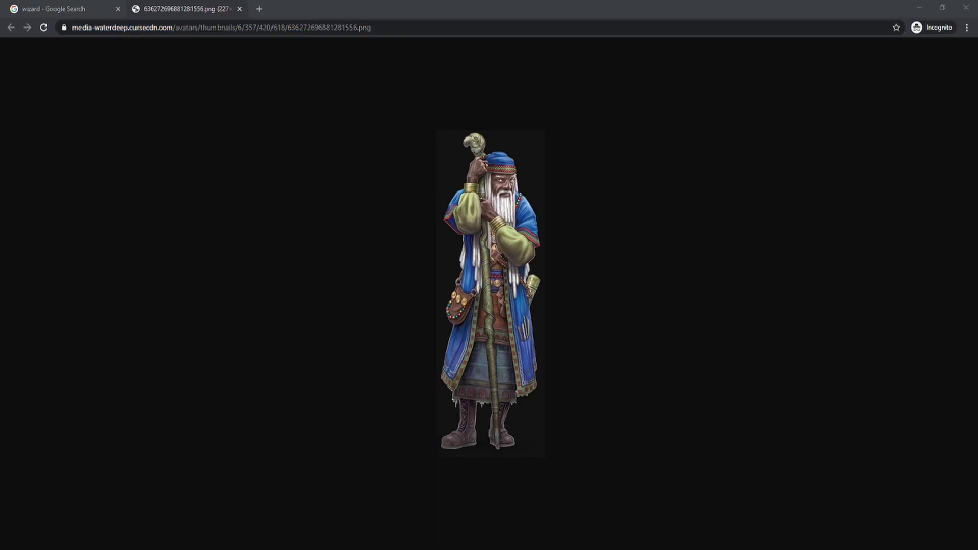
- Switch back to Discord and submit the copied image address as the character's picture
{"action": "key", "text": "alt+Tab"}
{"action": "key", "text": "ctrl+v"}
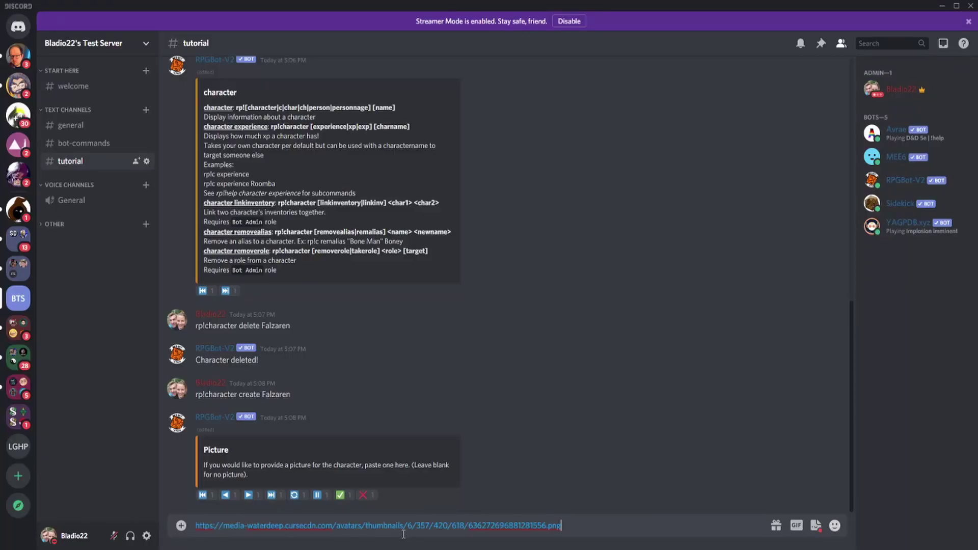
{"action": "key", "text": "Return"}
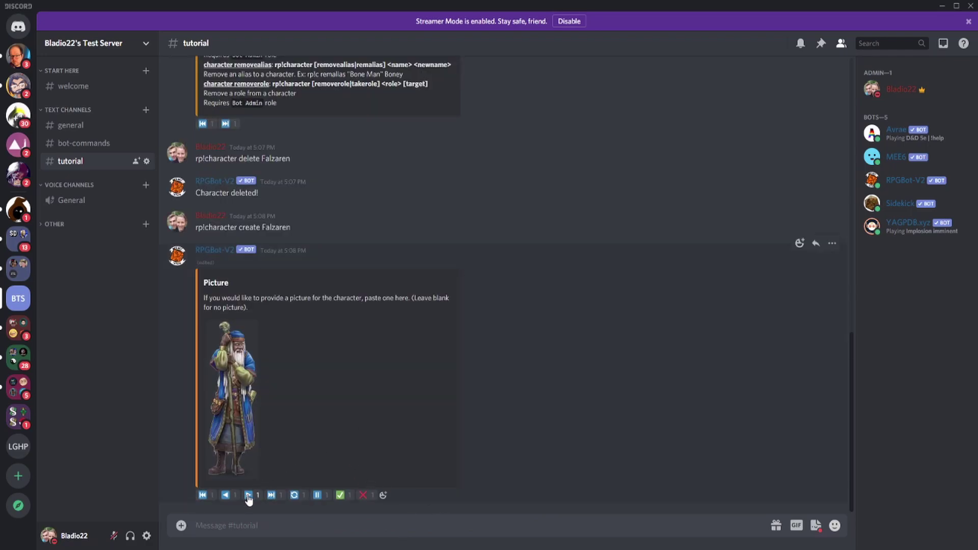
- Return to the creation menu, go to page 3, Prefix, and set the character's prefix to Falzy
{"action": "left_click", "coordinate": [204, 496]}
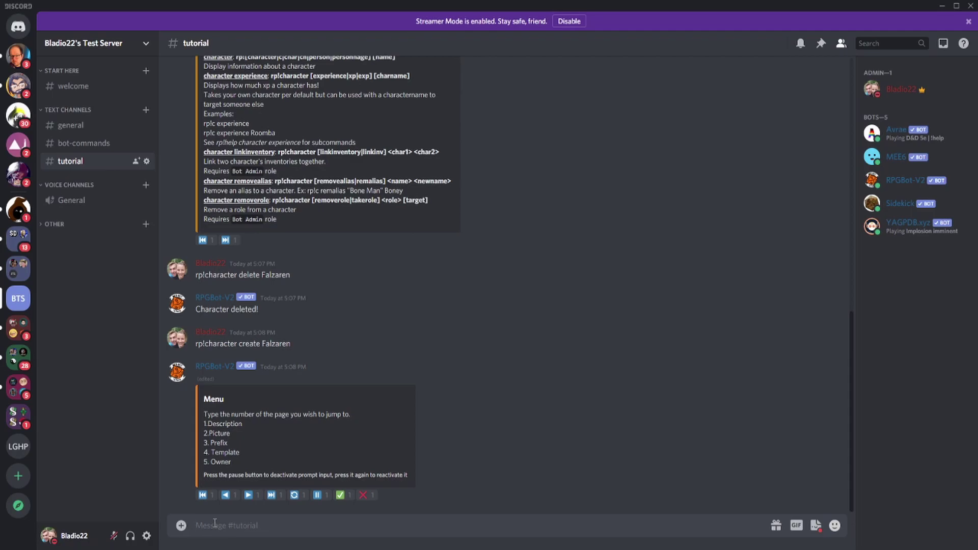
{"action": "type", "text": "3"}
{"action": "key", "text": "Return"}
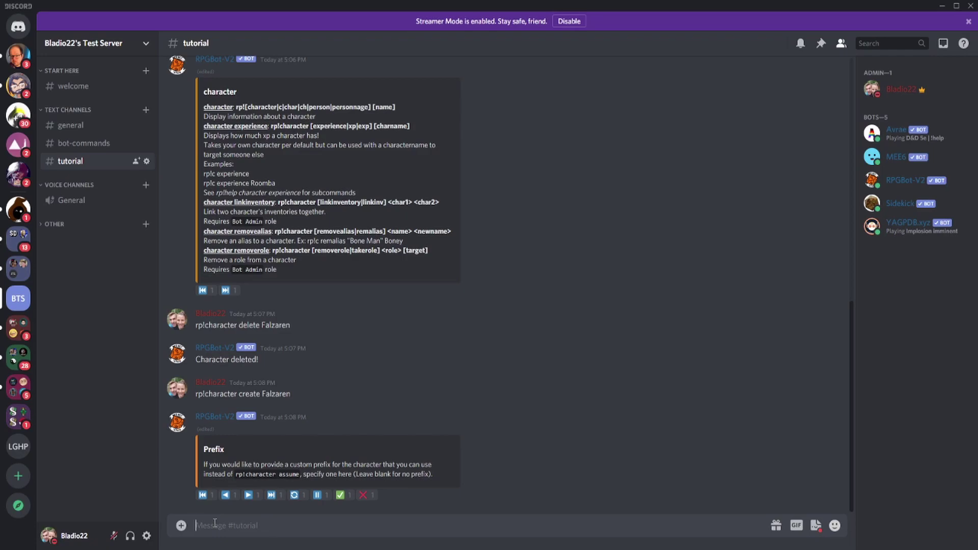
{"action": "type", "text": "Falzy"}
{"action": "key", "text": "Return"}
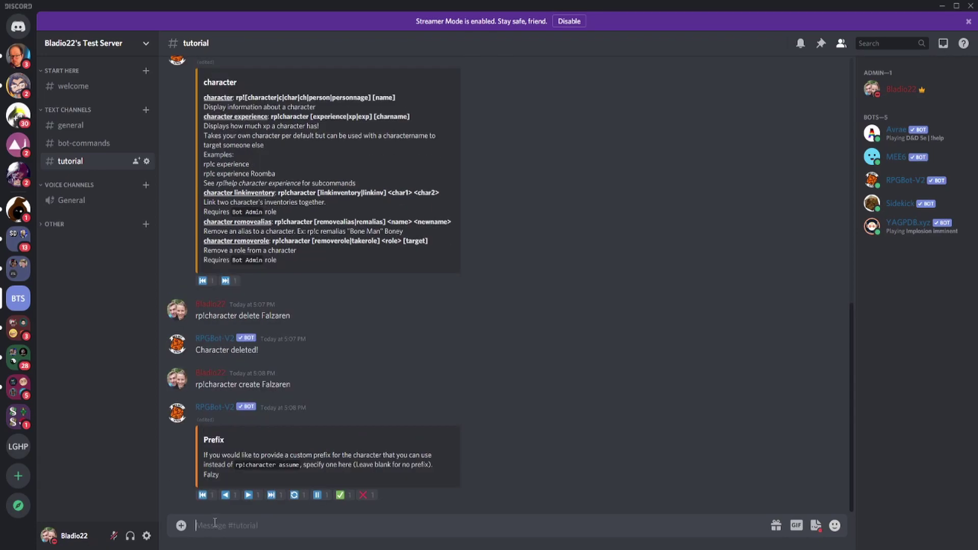
- Check the character's owner on page 5 of the creation menu, return to the menu and submit the character
{"action": "left_click", "coordinate": [203, 494]}
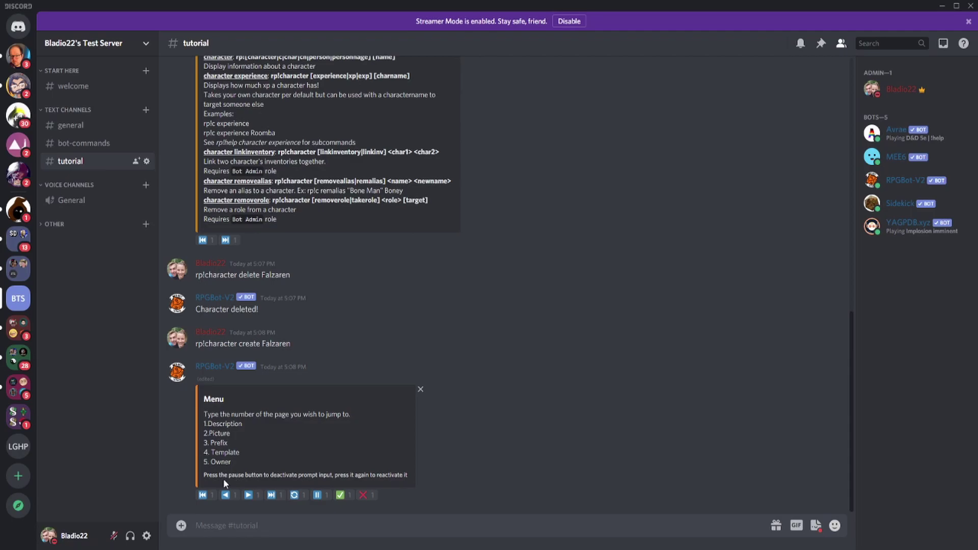
{"action": "type", "text": "5"}
{"action": "key", "text": "Return"}
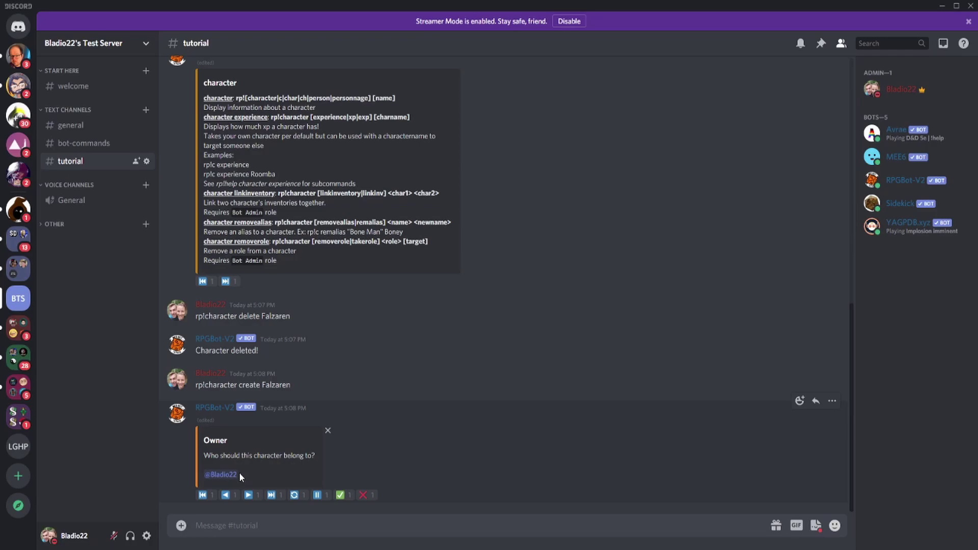
{"action": "left_click", "coordinate": [202, 494]}
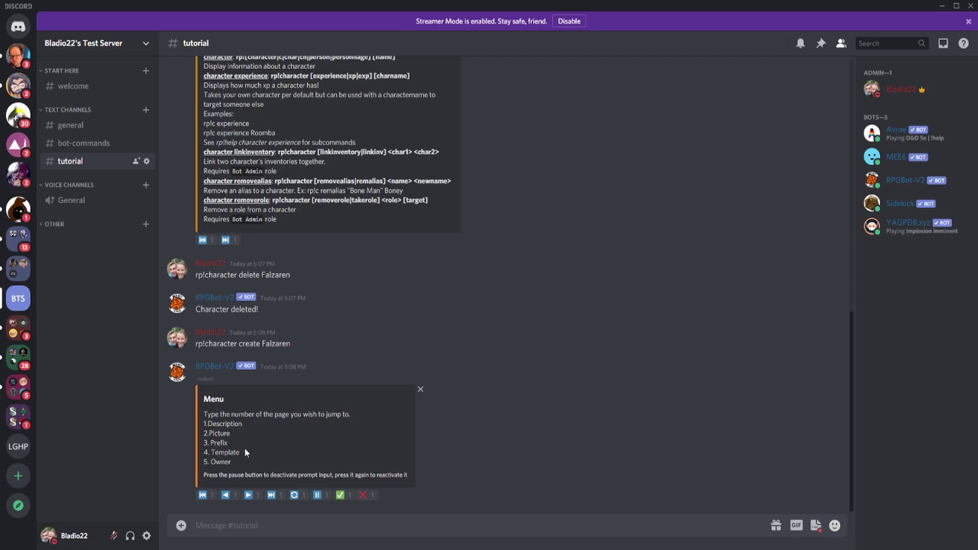
{"action": "left_click", "coordinate": [341, 496]}
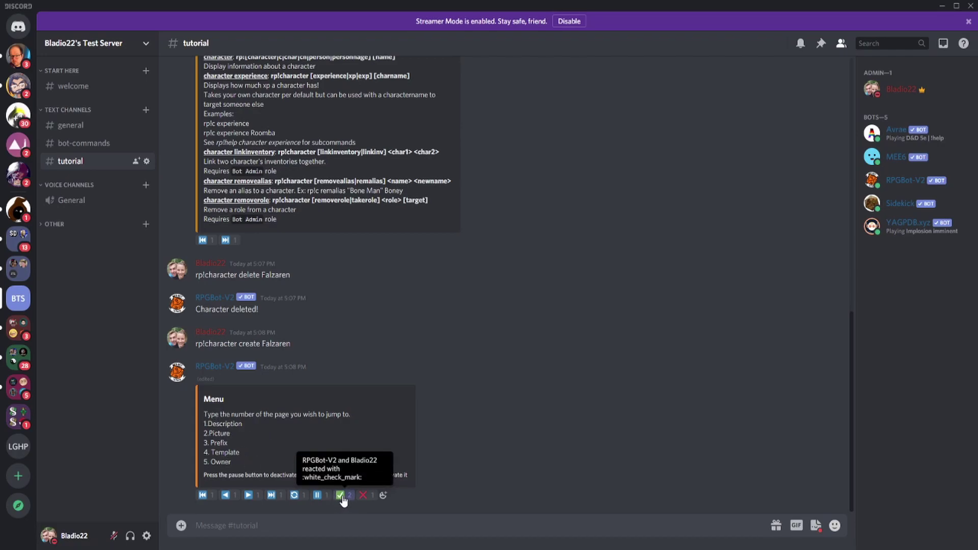
- Assume the new character by sending rp!character assume Falzaren in the tutorial channel
{"action": "left_click", "coordinate": [253, 529]}
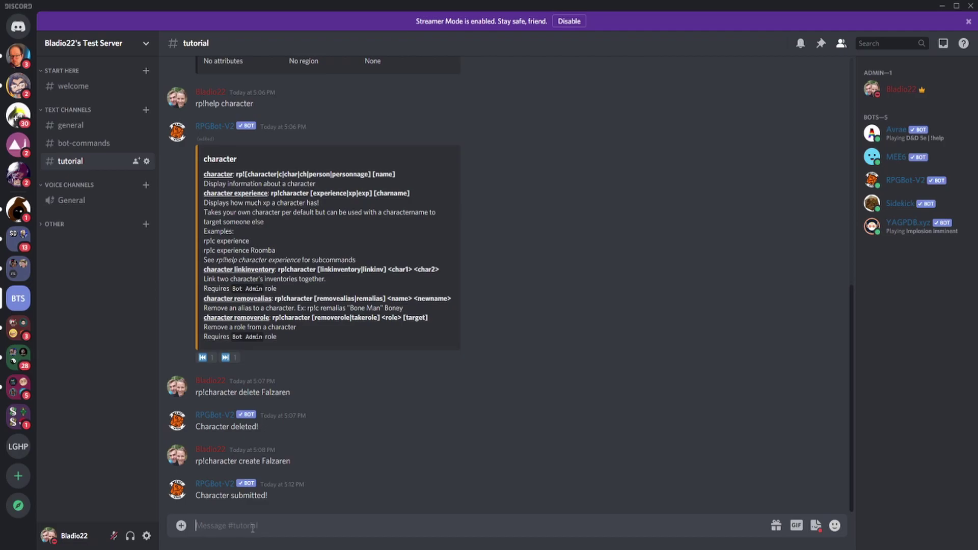
{"action": "type", "text": "rp!character asso"}
{"action": "type", "text": "me Falzary"}
{"action": "key", "text": "BackSpace"}
{"action": "type", "text": "en"}
{"action": "key", "text": "Return"}
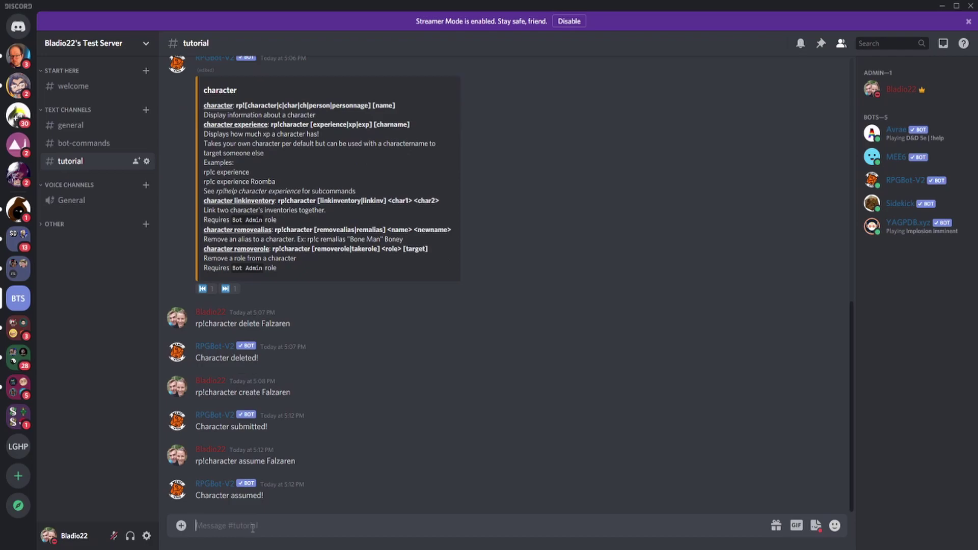
- Post the message "test test test" in the tutorial channel as the assumed character Falzaren
{"action": "type", "text": "test tes te"}
{"action": "key", "text": "BackSpace"}
{"action": "key", "text": "BackSpace"}
{"action": "key", "text": "BackSpace"}
{"action": "type", "text": "t test"}
{"action": "key", "text": "Return"}
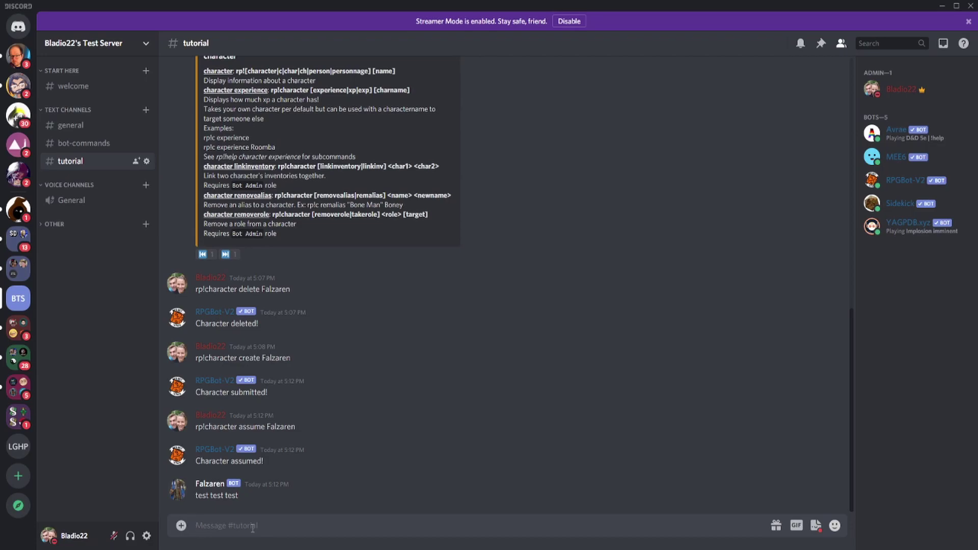
- Post a second message, "test", in the tutorial channel as Falzaren
{"action": "type", "text": "rp!"}
{"action": "key", "text": "BackSpace"}
{"action": "key", "text": "BackSpace"}
{"action": "key", "text": "BackSpace"}
{"action": "type", "text": "test"}
{"action": "key", "text": "Return"}
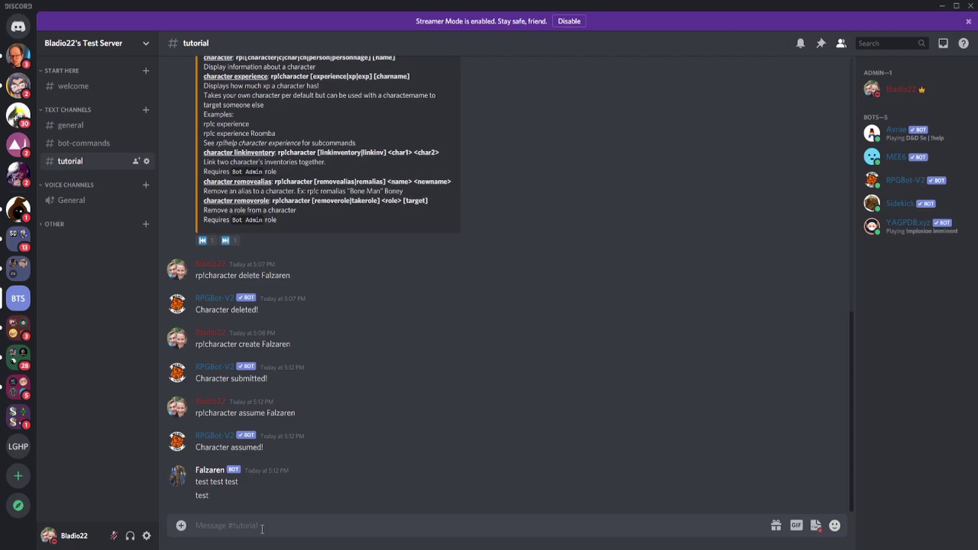
- Stop speaking as the character by sending rp!character unassume, and delete the "character unassume" message posted under Falzaren
{"action": "type", "text": "rp!character unassume"}
{"action": "key", "text": "Return"}
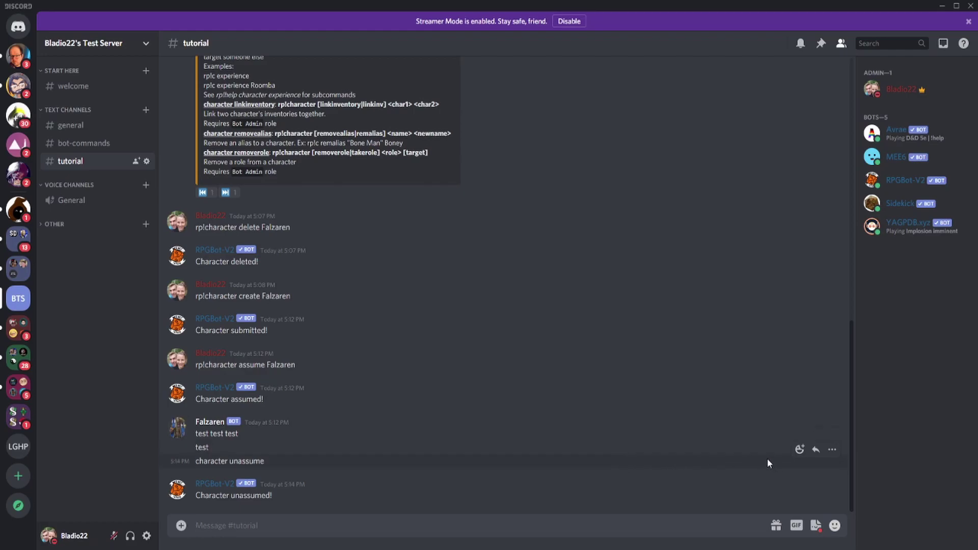
{"action": "left_click", "coordinate": [831, 451]}
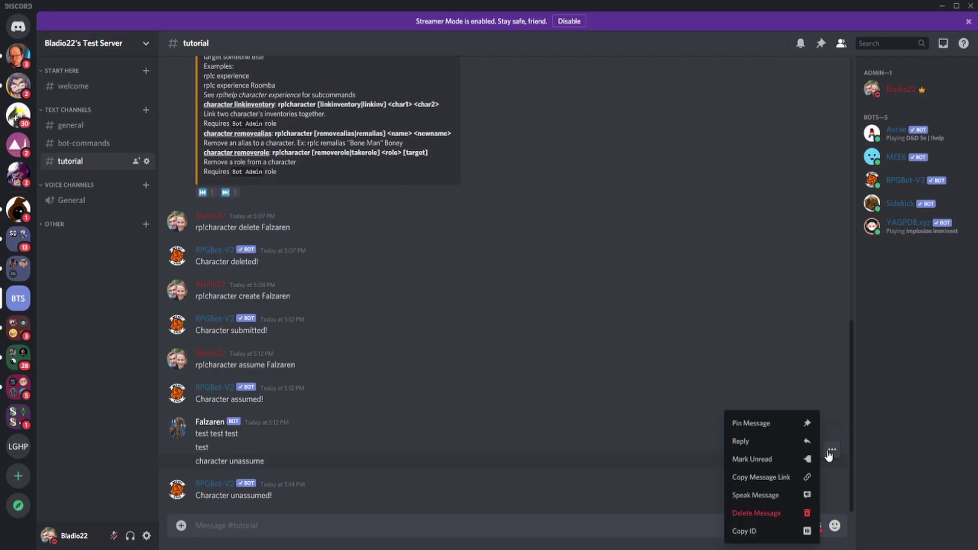
{"action": "left_click", "coordinate": [759, 513]}
{"action": "left_click", "coordinate": [567, 322]}
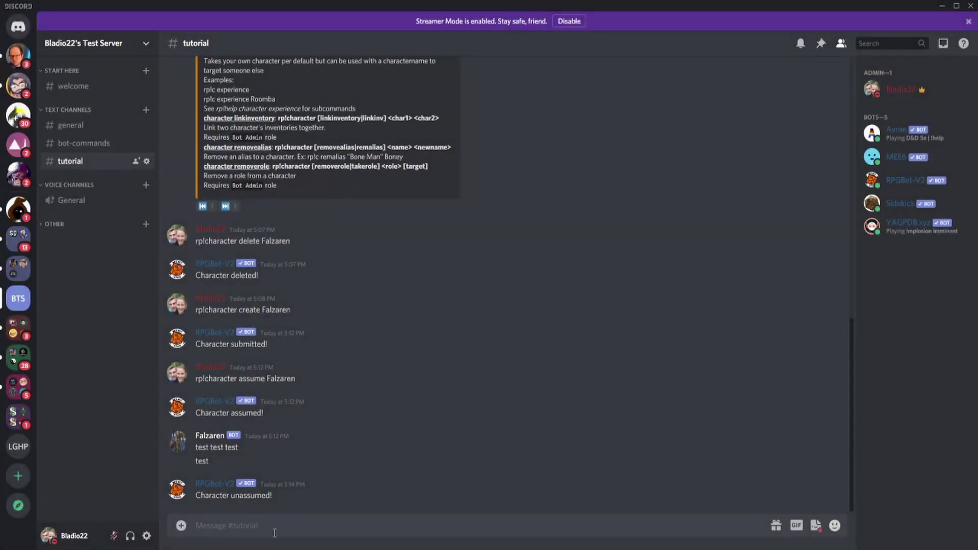
- Post "test 123" as Falzaren by starting the message with the prefix Falzy, and post "testing" without the prefix
{"action": "left_click", "coordinate": [246, 533]}
{"action": "type", "text": "Falzy"}
{"action": "key", "text": "BackSpace"}
{"action": "key", "text": "BackSpace"}
{"action": "key", "text": "BackSpace"}
{"action": "key", "text": "BackSpace"}
{"action": "key", "text": "BackSpace"}
{"action": "type", "text": "Falzy test 123"}
{"action": "key", "text": "Return"}
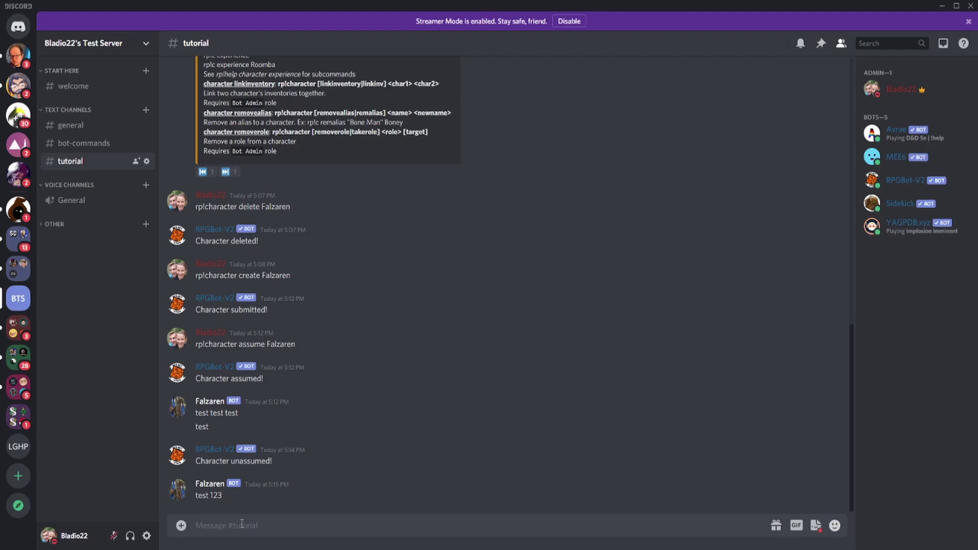
{"action": "type", "text": "testing"}
{"action": "key", "text": "Return"}
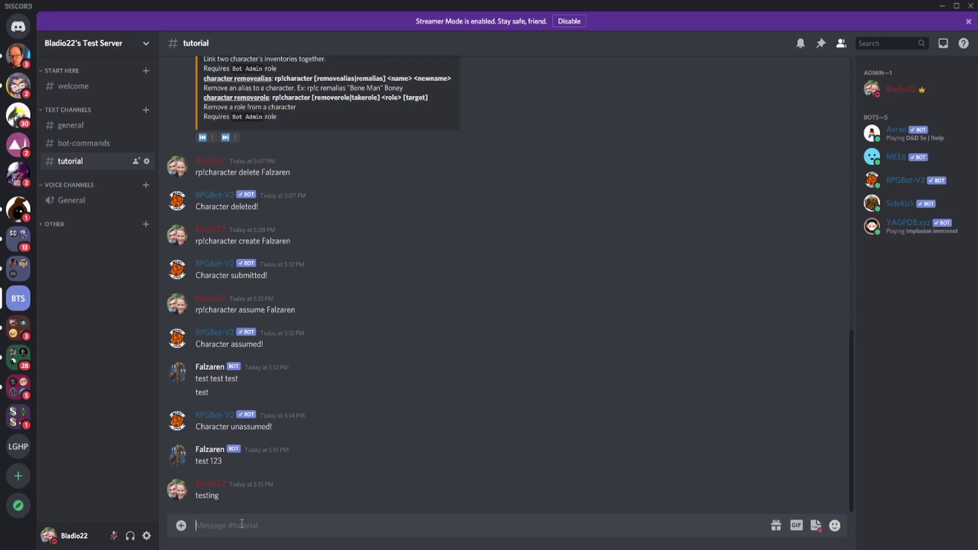
- Make Falzaren the default character with rp!character default Falzaren, and open its edit menu with rp!character edit Falzaren
{"action": "type", "text": "rp!character default Falzaren"}
{"action": "key", "text": "Return"}
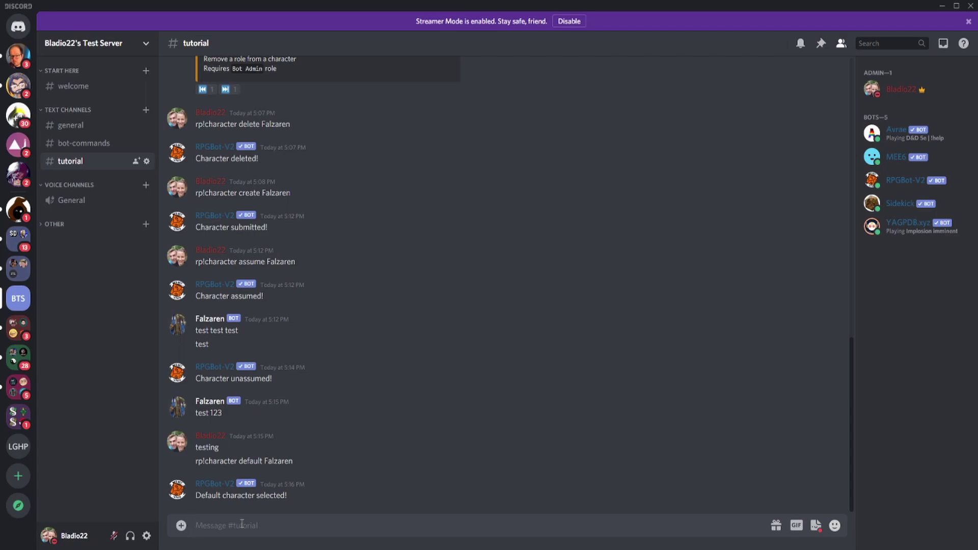
{"action": "type", "text": "rp!character edit Falzaren"}
{"action": "key", "text": "Return"}
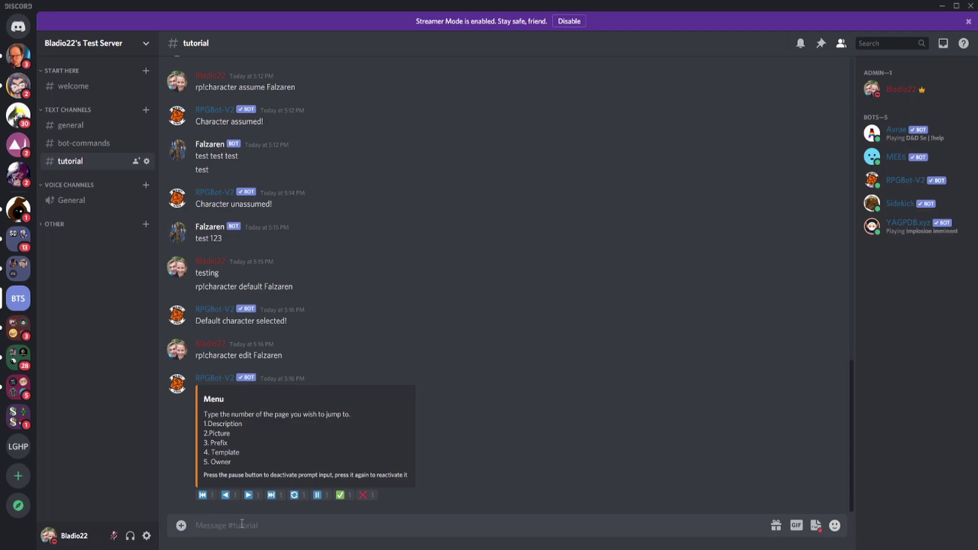
- Query the character's experience by sending rp!character experience Falzaren
{"action": "type", "text": "rp!character experience Falzaren"}
{"action": "key", "text": "Return"}
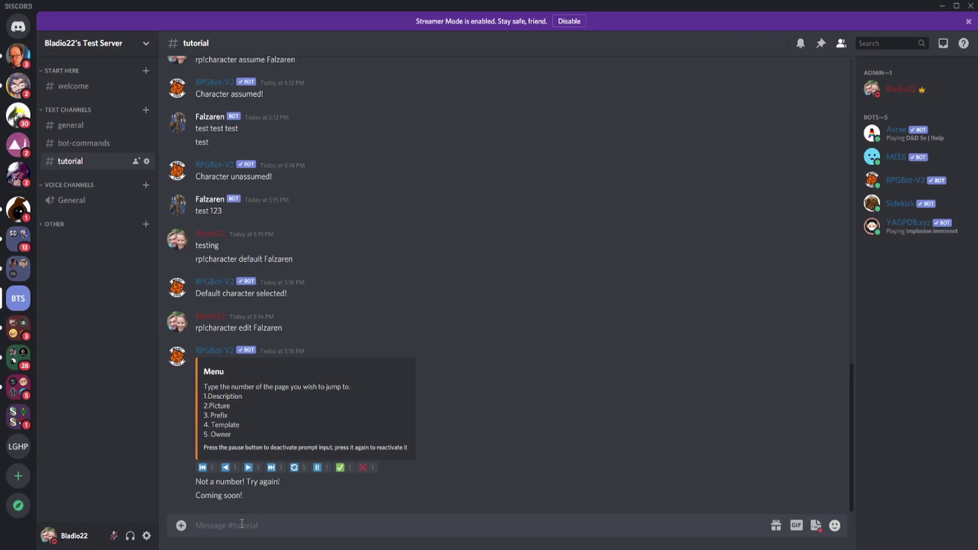
- Draft the command rp!character experience add 100 Falzaren without sending it, and clear everything after the word experience
{"action": "type", "text": "rp!"}
{"action": "type", "text": "character"}
{"action": "type", "text": "xpereinc"}
{"action": "key", "text": "BackSpace"}
{"action": "key", "text": "BackSpace"}
{"action": "key", "text": "BackSpace"}
{"action": "key", "text": "BackSpace"}
{"action": "type", "text": "ience add 100 Fala"}
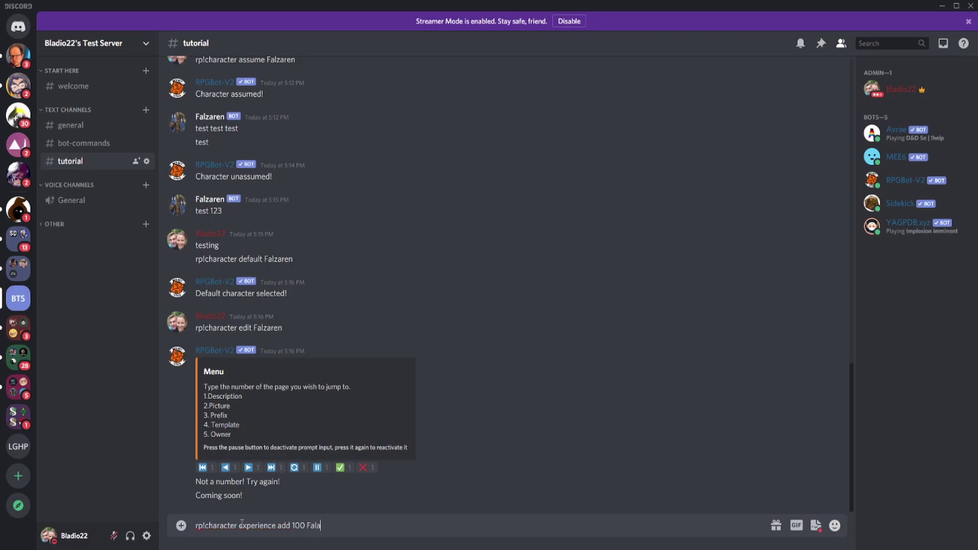
{"action": "type", "text": "zaren"}
{"action": "key", "text": "BackSpace"}
{"action": "key", "text": "BackSpace"}
{"action": "key", "text": "BackSpace"}
{"action": "key", "text": "BackSpace"}
{"action": "key", "text": "BackSpace"}
{"action": "key", "text": "BackSpace"}
{"action": "key", "text": "BackSpace"}
{"action": "key", "text": "BackSpace"}
{"action": "key", "text": "BackSpace"}
{"action": "key", "text": "BackSpace"}
{"action": "key", "text": "BackSpace"}
{"action": "key", "text": "BackSpace"}
{"action": "key", "text": "BackSpace"}
{"action": "key", "text": "BackSpace"}
{"action": "key", "text": "BackSpace"}
{"action": "key", "text": "BackSpace"}
{"action": "key", "text": "BackSpace"}
- Complete the drafted experience command with set 150 Falzaren, and clear that ending again without sending
{"action": "type", "text": "set 150 Falzaren"}
{"action": "key", "text": "BackSpace"}
{"action": "key", "text": "BackSpace"}
{"action": "key", "text": "BackSpace"}
{"action": "key", "text": "BackSpace"}
{"action": "key", "text": "BackSpace"}
{"action": "key", "text": "BackSpace"}
{"action": "key", "text": "BackSpace"}
{"action": "key", "text": "BackSpace"}
{"action": "key", "text": "BackSpace"}
{"action": "key", "text": "BackSpace"}
{"action": "key", "text": "BackSpace"}
{"action": "key", "text": "BackSpace"}
{"action": "key", "text": "BackSpace"}
{"action": "key", "text": "BackSpace"}
{"action": "key", "text": "BackSpace"}
{"action": "key", "text": "BackSpace"}
- Send the command as rp!character experience take 200 Falzaren, and close the open edit menu by submitting the character
{"action": "type", "text": "take 200 Falzaren"}
{"action": "key", "text": "Return"}
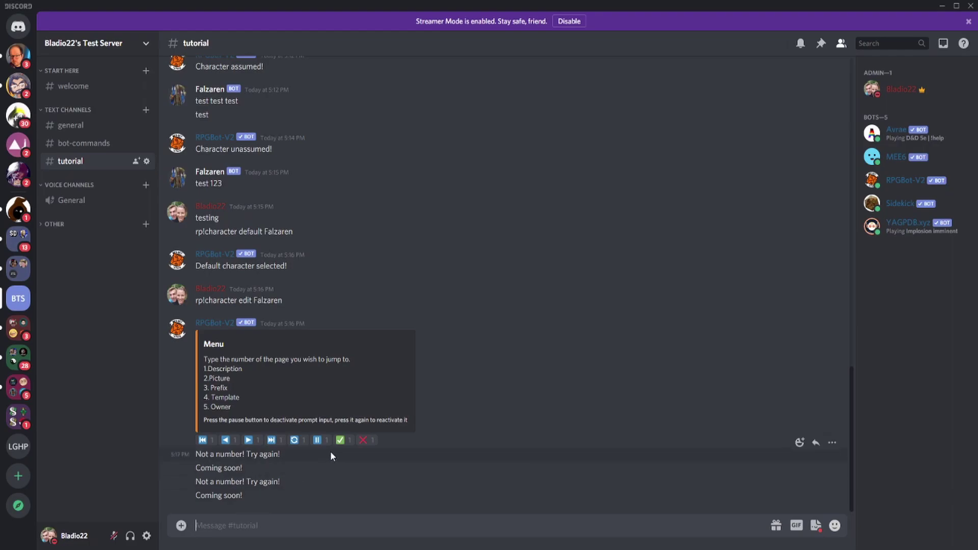
{"action": "left_click", "coordinate": [356, 439]}
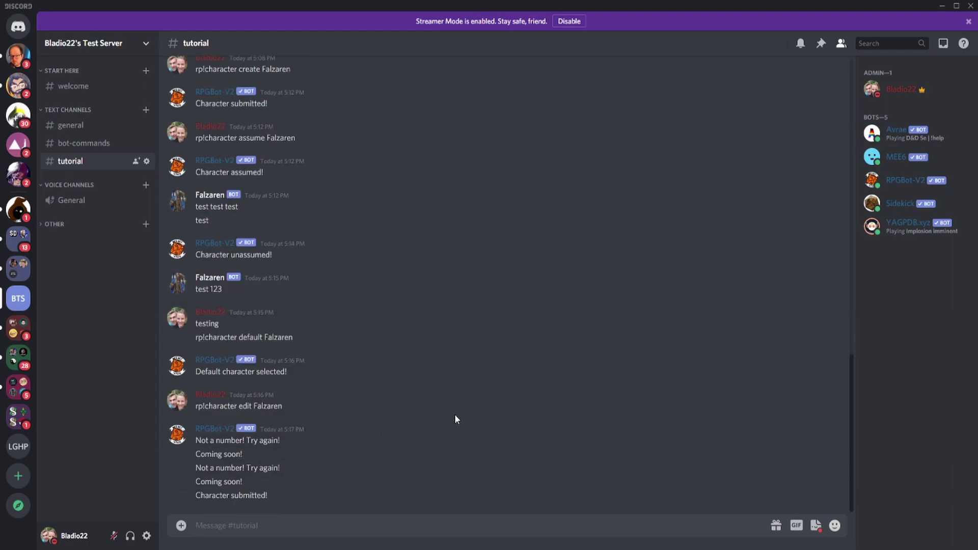